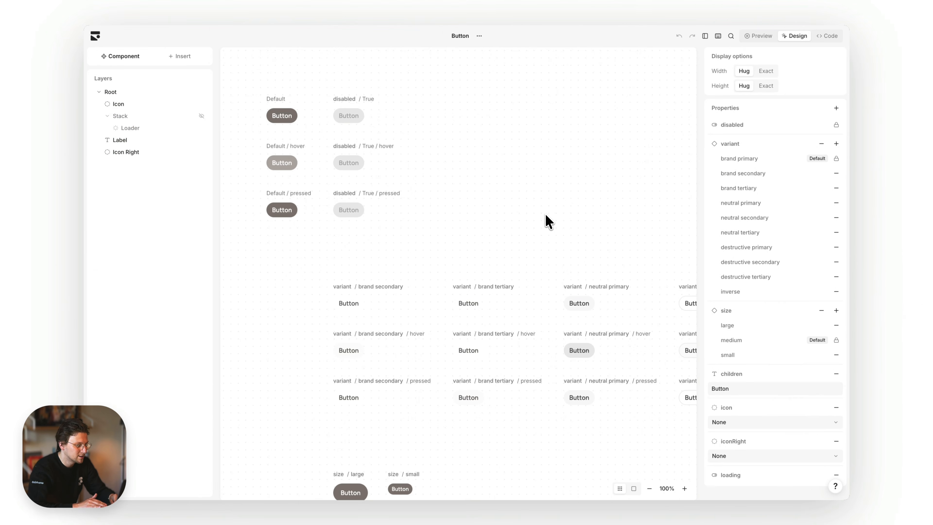
Review the Button component's code, including its full source code and props table.
left_click(829, 36)
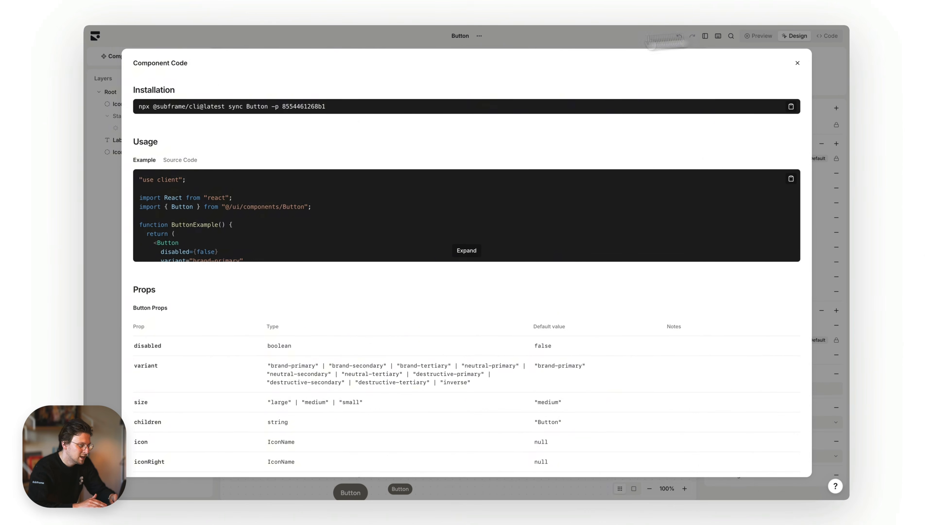
left_click(178, 160)
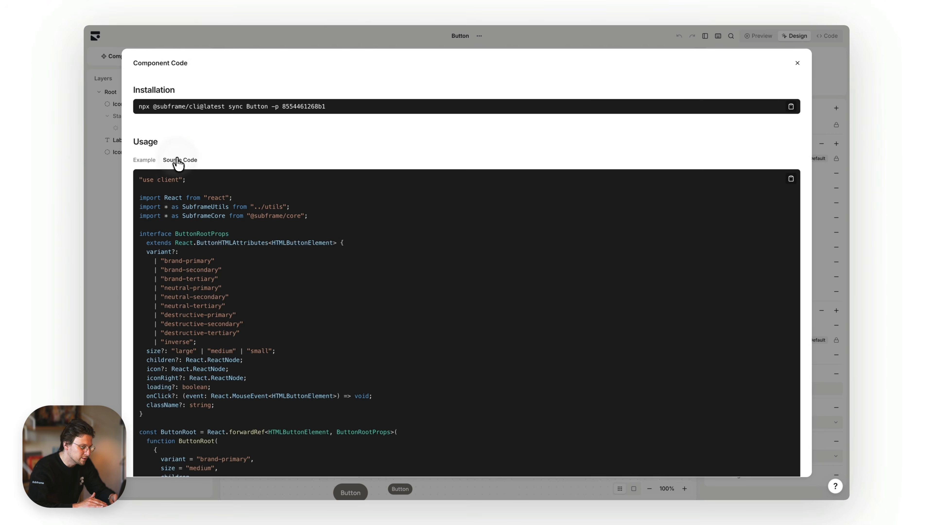
scroll(389, 298, "down", 20)
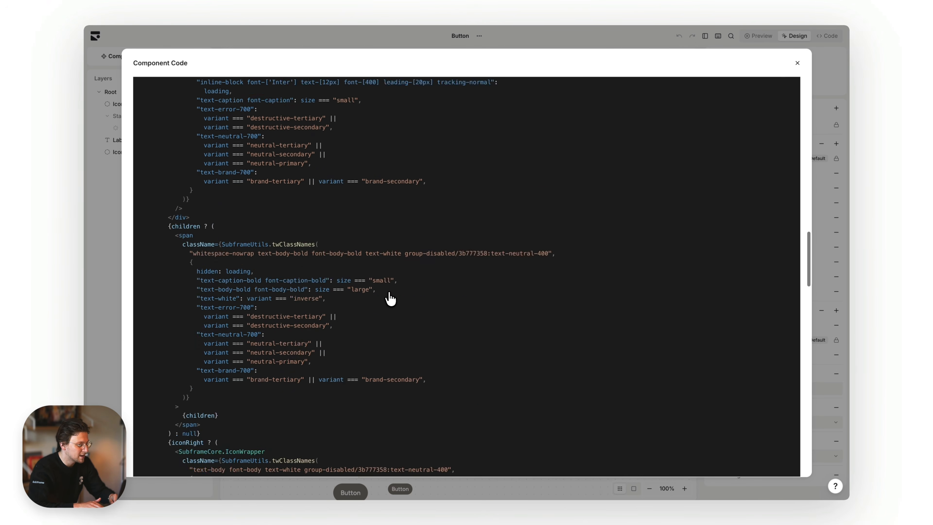
scroll(389, 299, "down", 1)
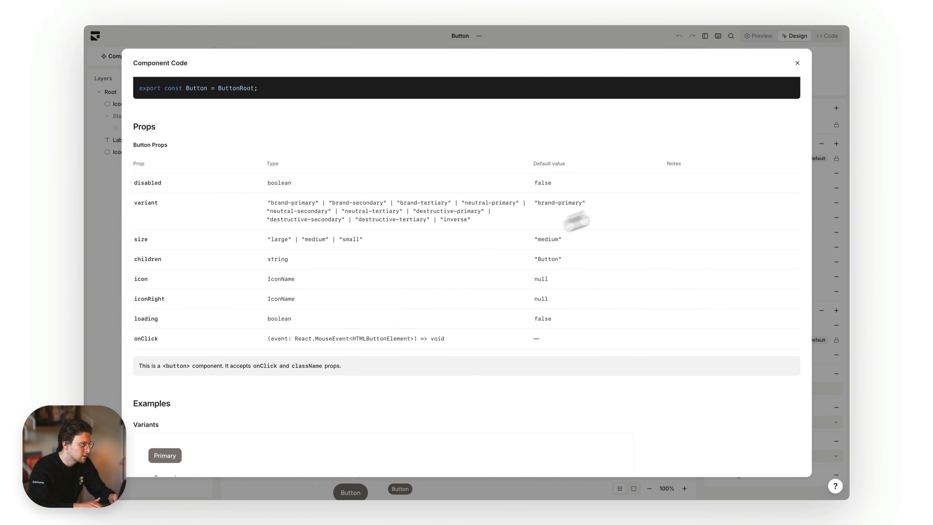
left_click(796, 64)
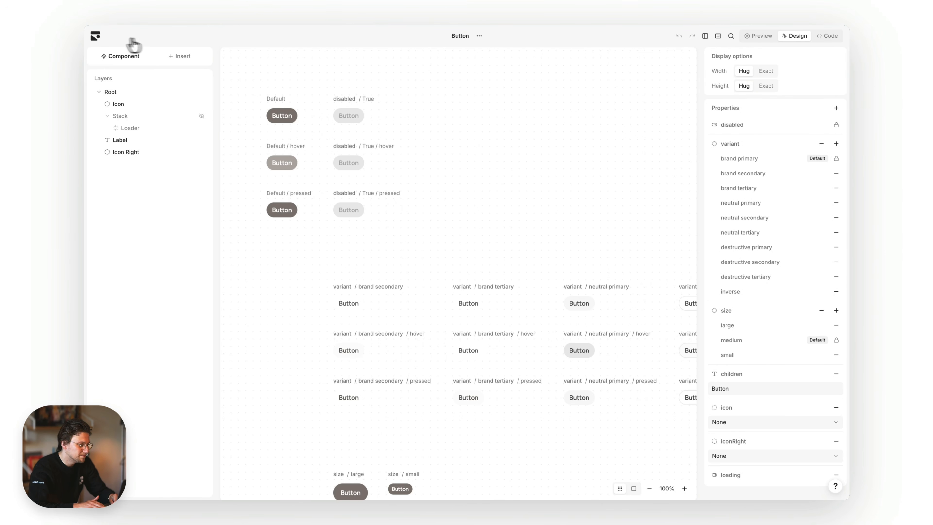
Go to the component library's theme settings and start editing the theme.
left_click(96, 39)
left_click(125, 78)
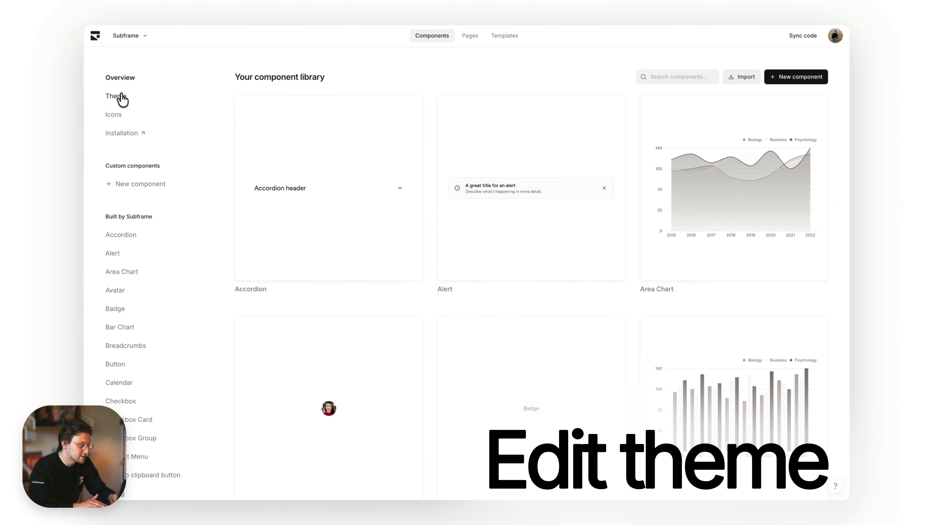
left_click(121, 98)
left_click(800, 76)
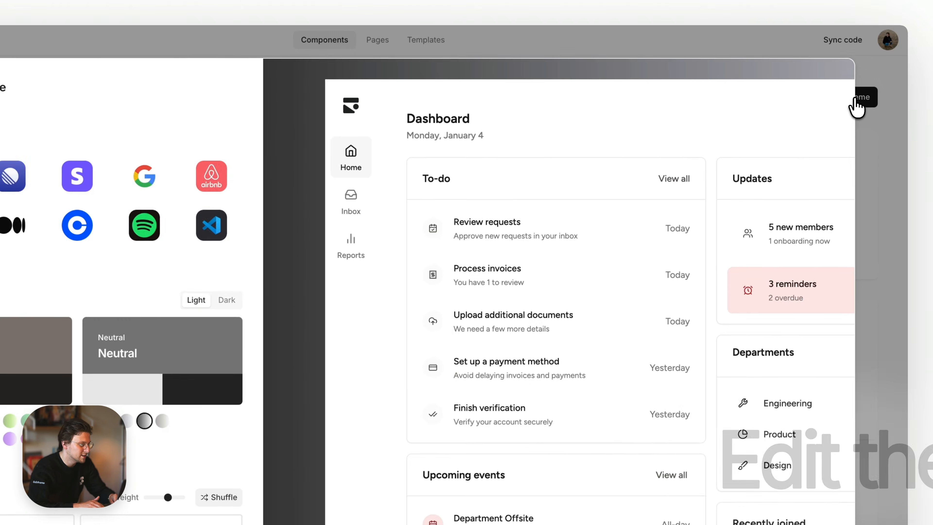
Try the Stripe, Spotify and Coinbase quick styles on the theme preview.
left_click(256, 134)
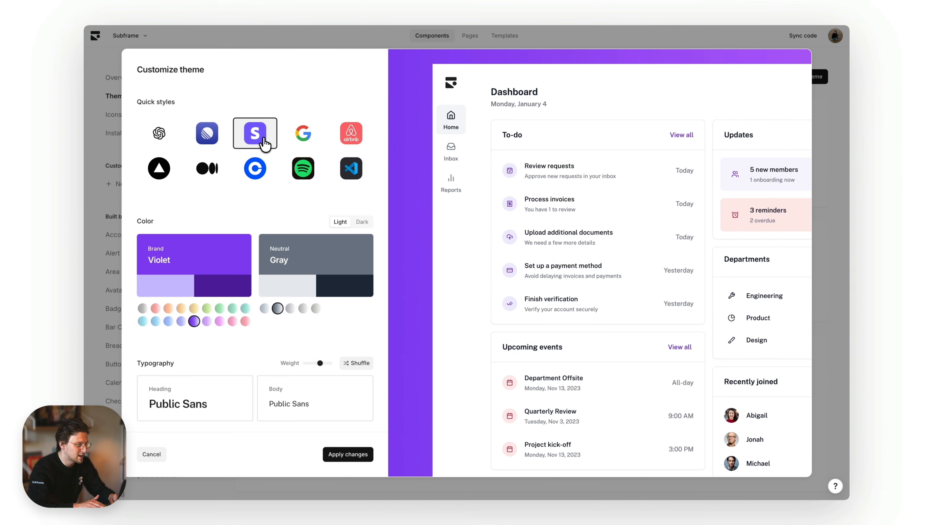
left_click(296, 170)
left_click(252, 170)
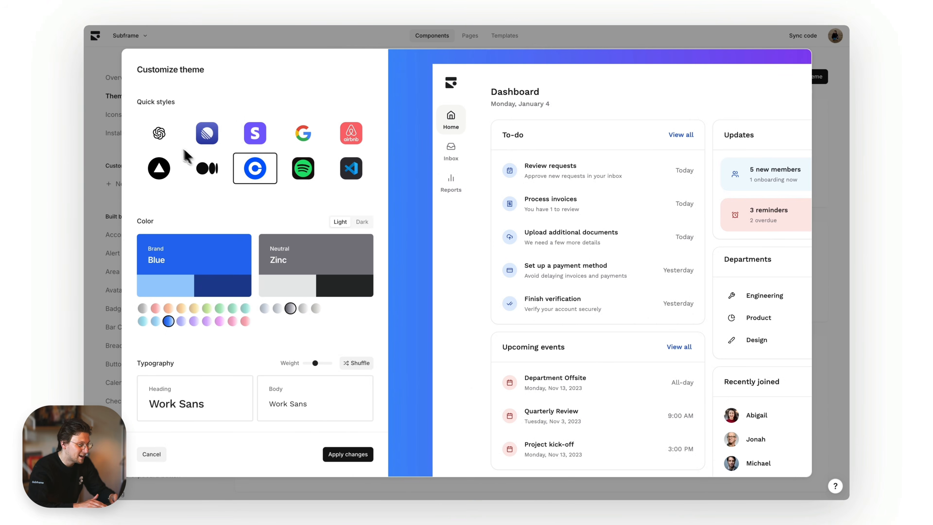
Apply the OpenAI quick style to the theme.
left_click(161, 136)
scroll(335, 402, "down", 3)
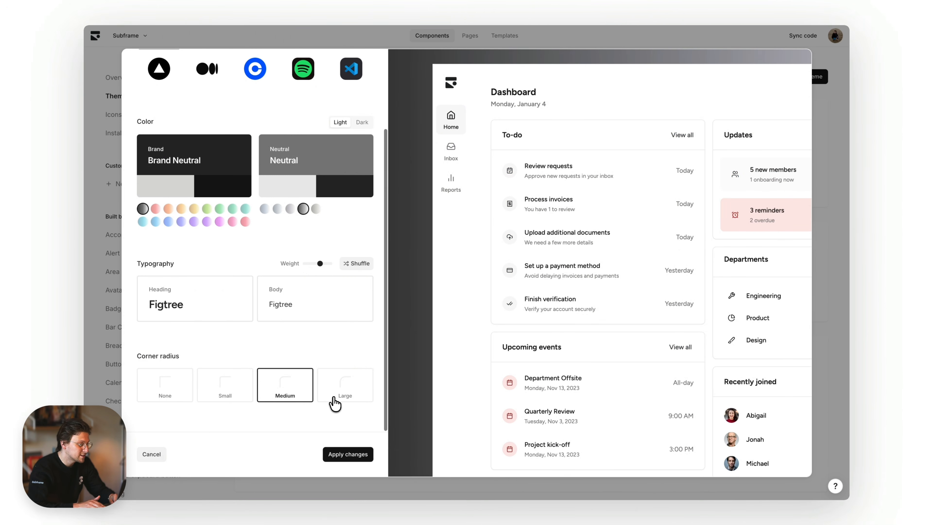
left_click(336, 457)
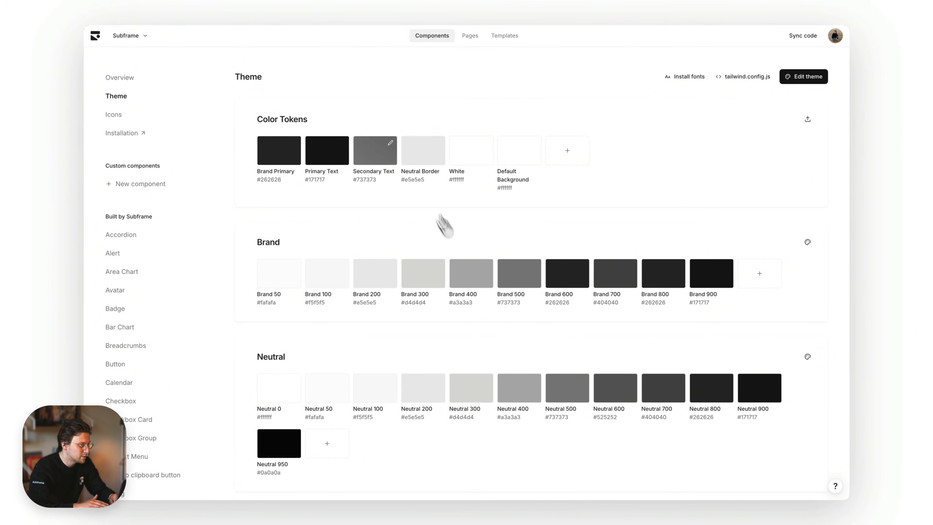
Link the Secondary Text color token to Neutral 400.
left_click(378, 157)
left_click(450, 218)
type("ne")
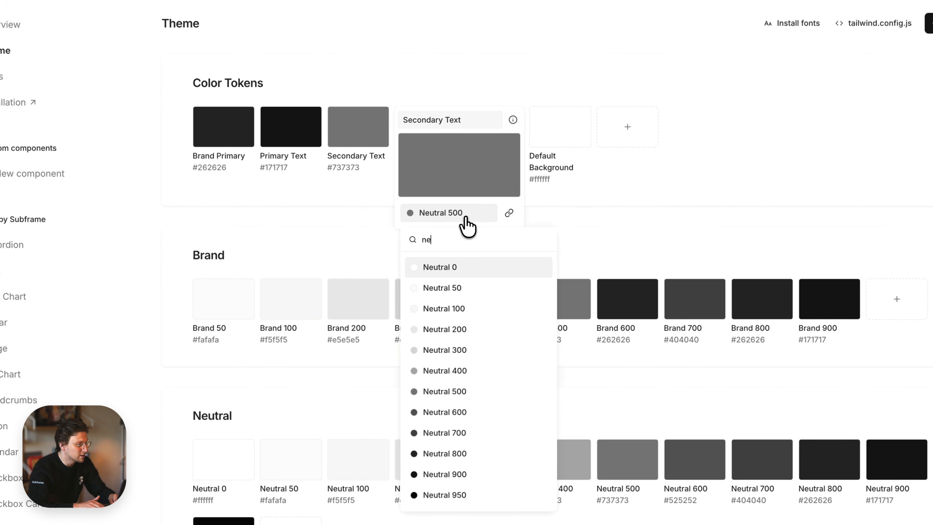
type("u")
left_click(445, 370)
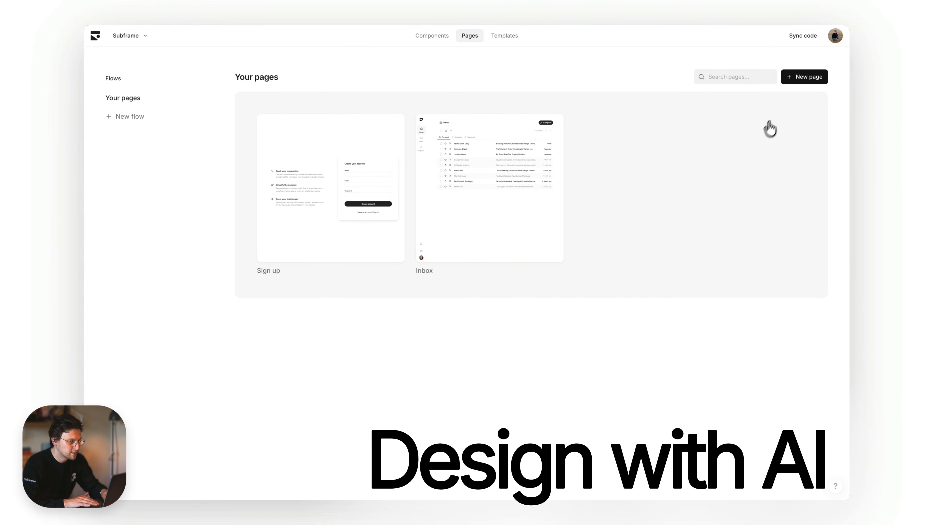
Start a new page and save the AI personalization description "Subframe is a beautiful minimal calendar app for scheduling meetings".
left_click(838, 96)
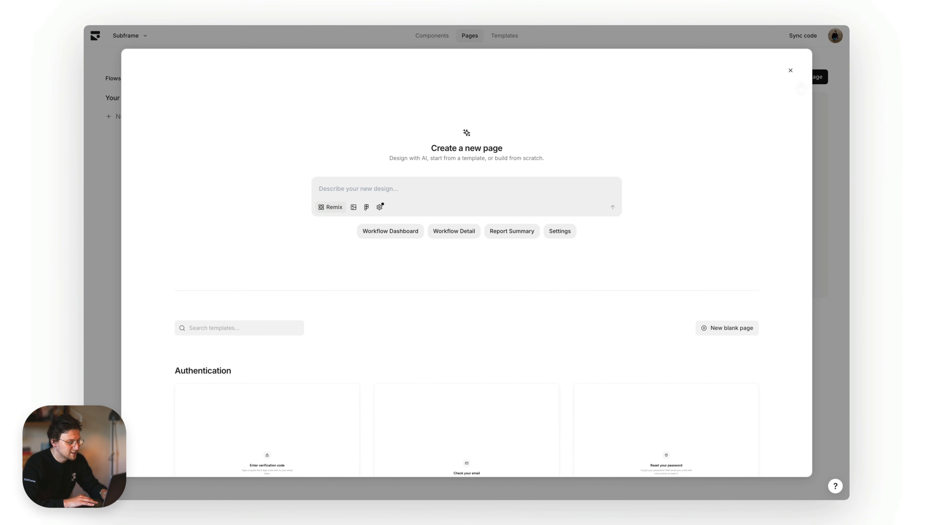
scroll(697, 244, "down", 10)
scroll(697, 244, "up", 10)
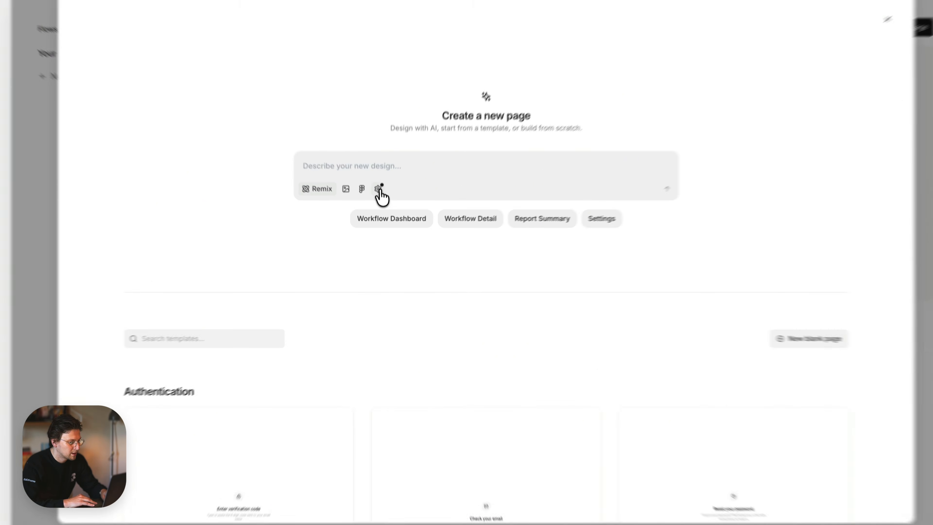
left_click(380, 207)
key("super+a")
type("Subframe is a beautiful minimal")
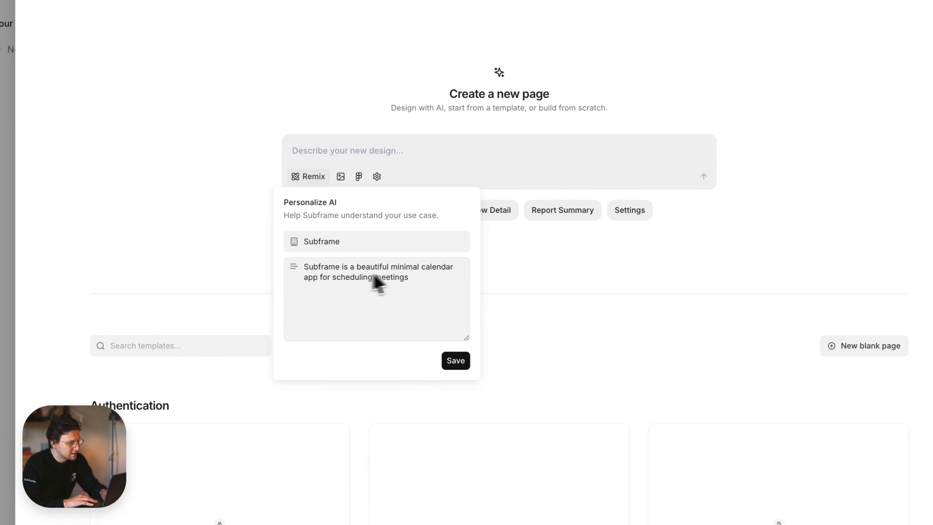
left_click(456, 360)
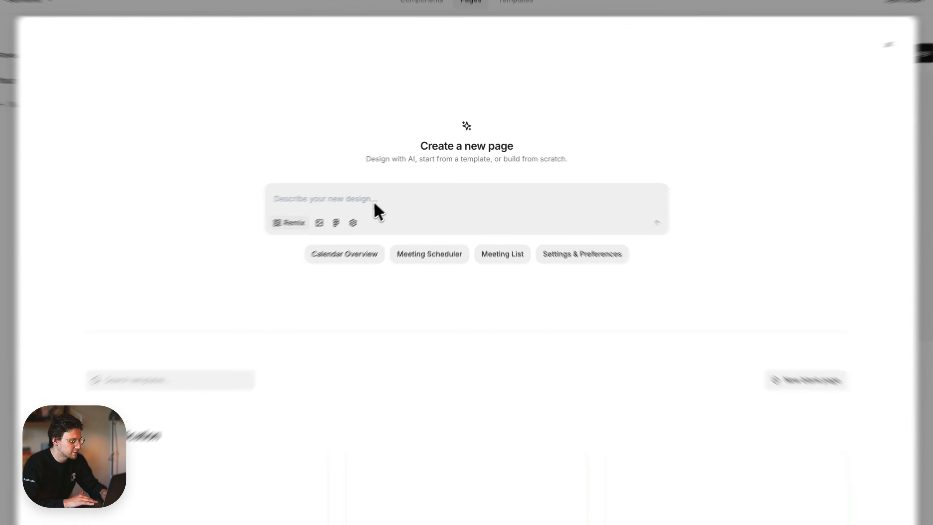
Generate a weekly meeting page with AI, with cards in a list showing who and where the meeting is, plus a button to add notes.
left_click(392, 192)
type("design a weekly meeting page view with cards in a list showing who")
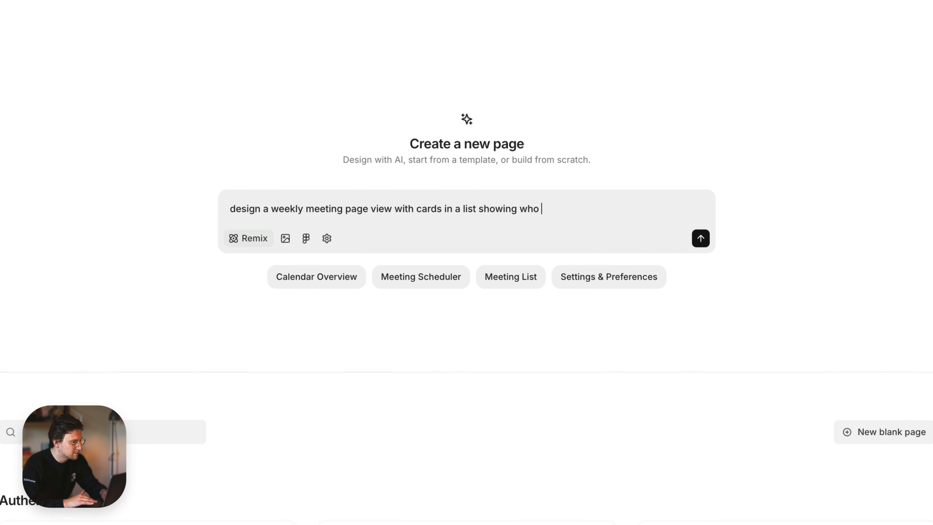
type(" i'm meeting with, where the meeting ")
type("is, and the ability to add notes via a button")
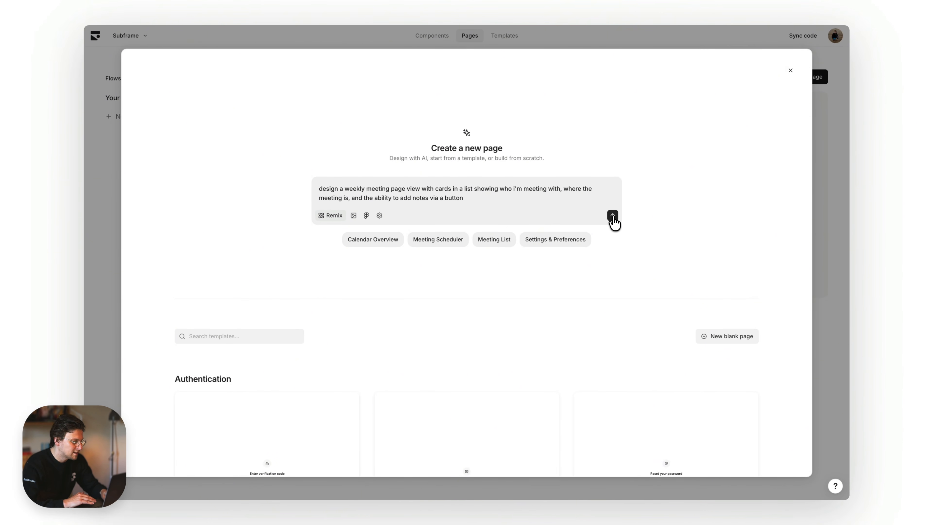
left_click(612, 216)
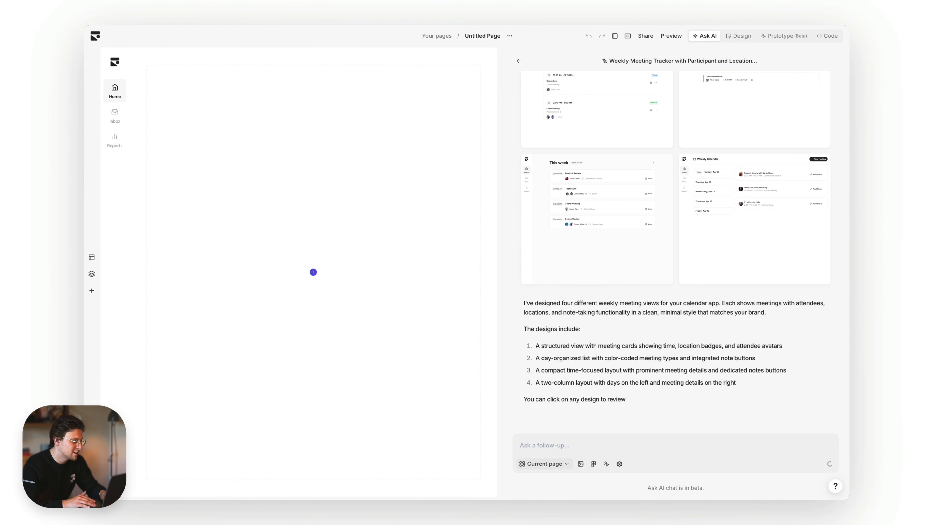
Compare the four generated designs and apply the third one, "This week" with time badges and Notes buttons, to the page.
scroll(604, 187, "up", 5)
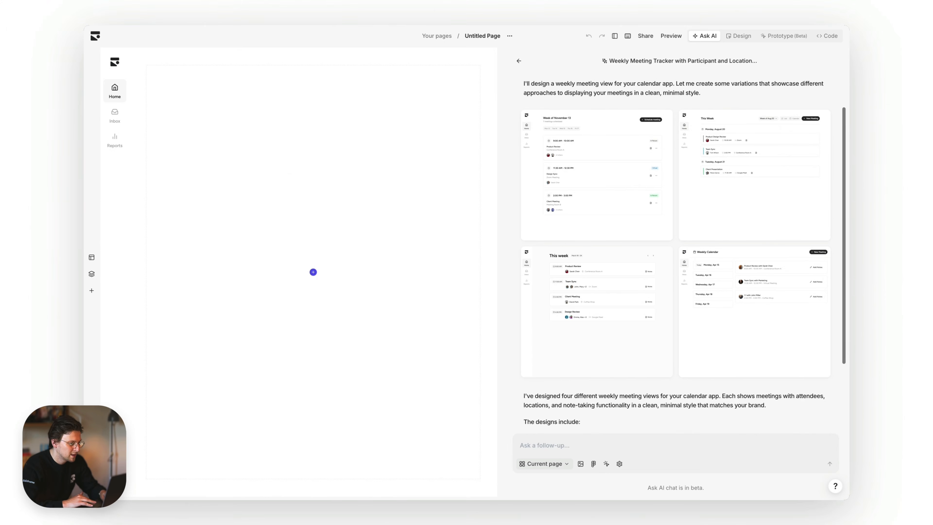
left_click(605, 189)
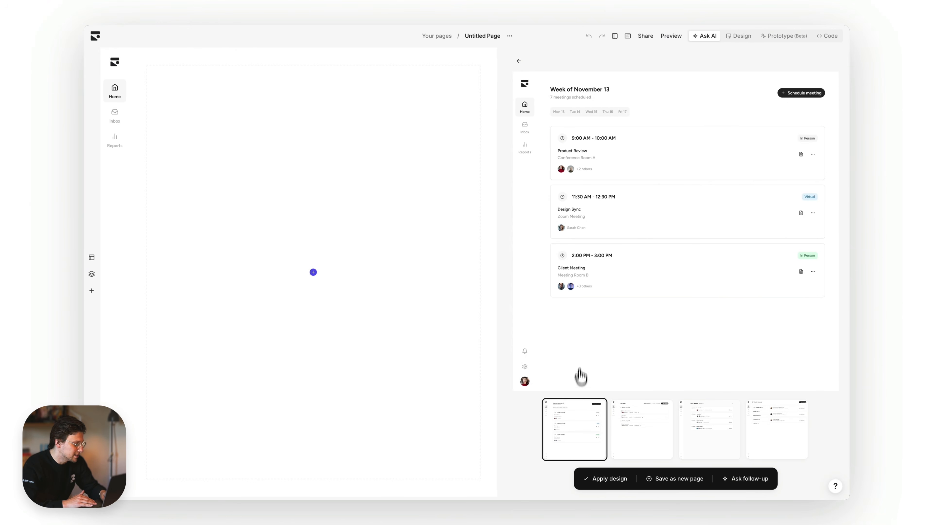
left_click(643, 418)
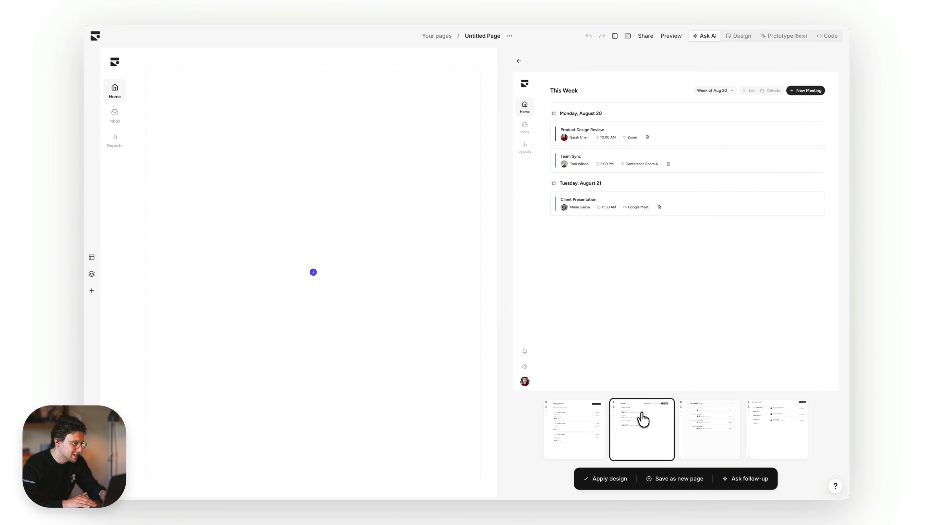
left_click(694, 416)
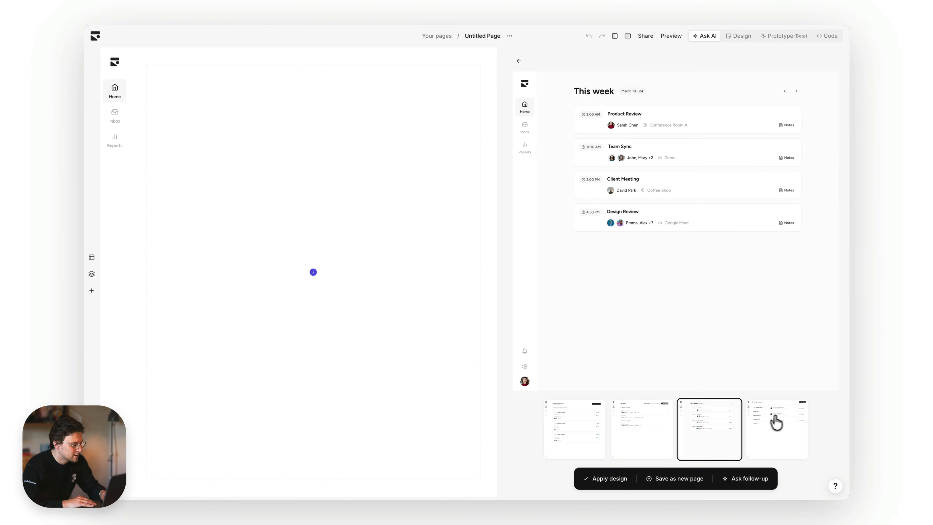
left_click(778, 422)
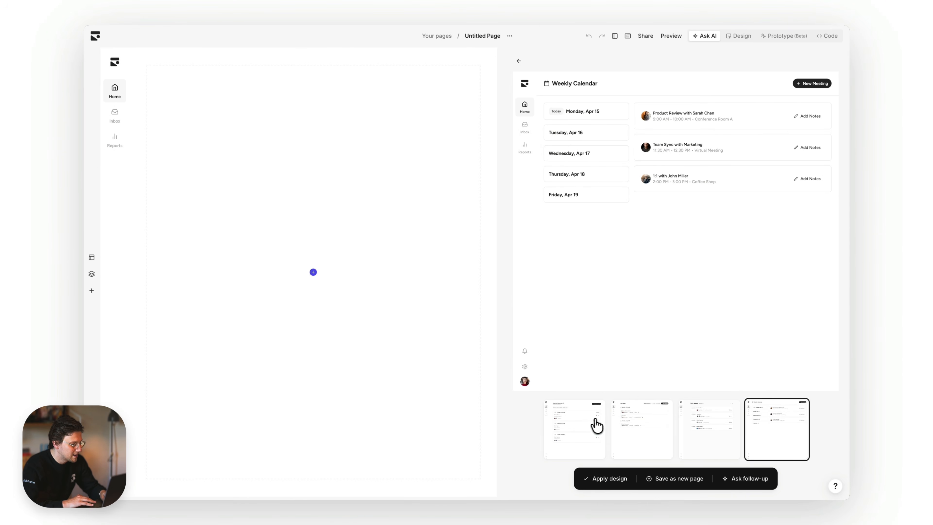
left_click(595, 426)
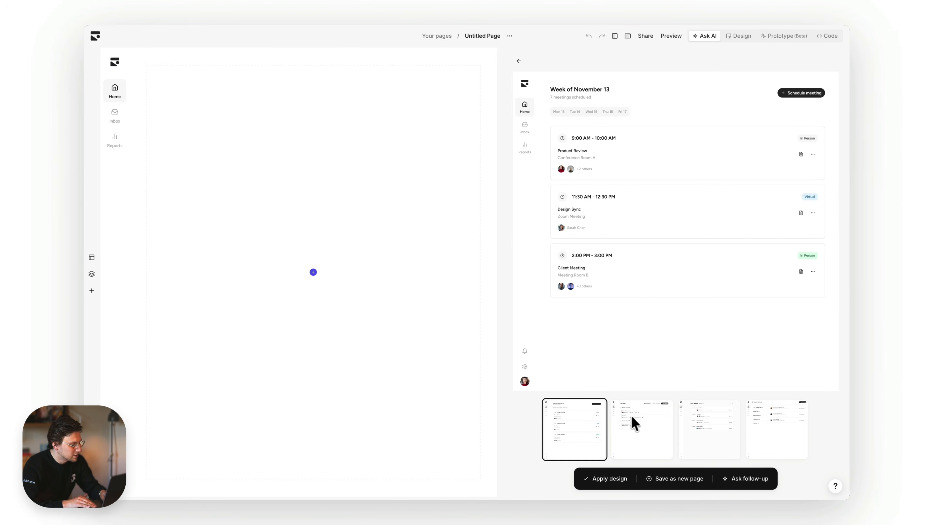
left_click(702, 448)
left_click(602, 478)
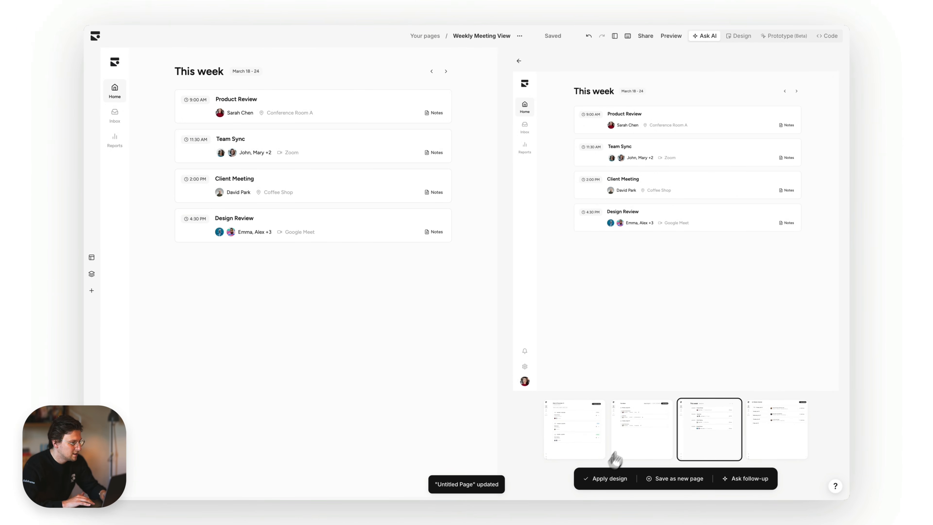
Add the second design's "Monday, August 20" heading above the meeting cards and the first design's "Schedule meeting" button to the page header.
left_click(642, 425)
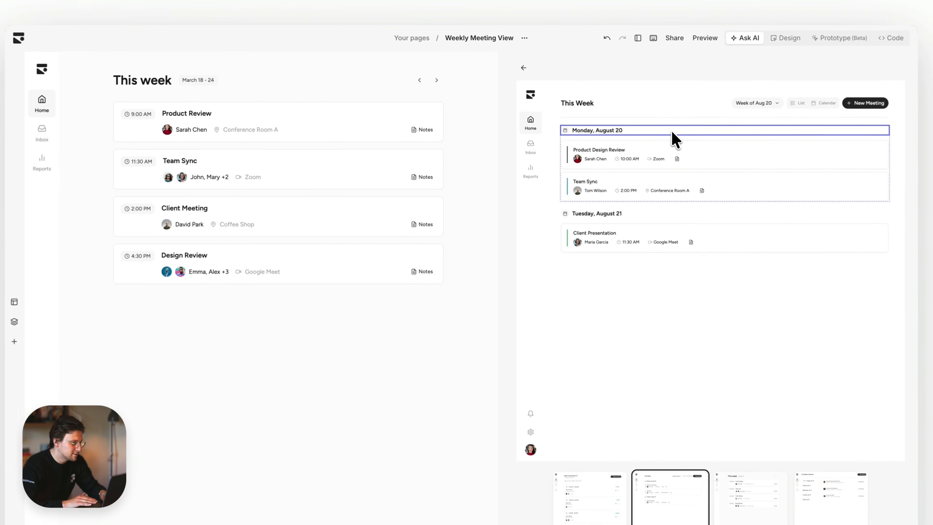
left_click_drag(696, 128, 367, 97)
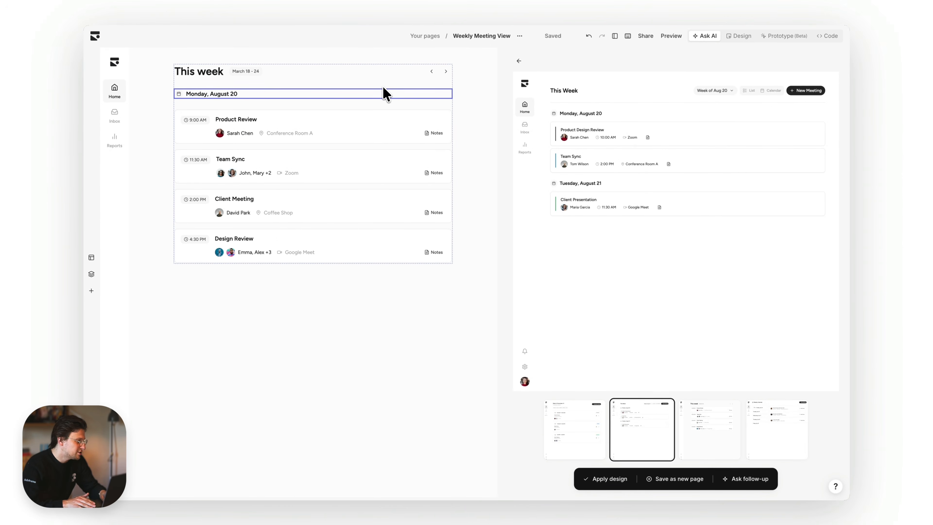
left_click(577, 422)
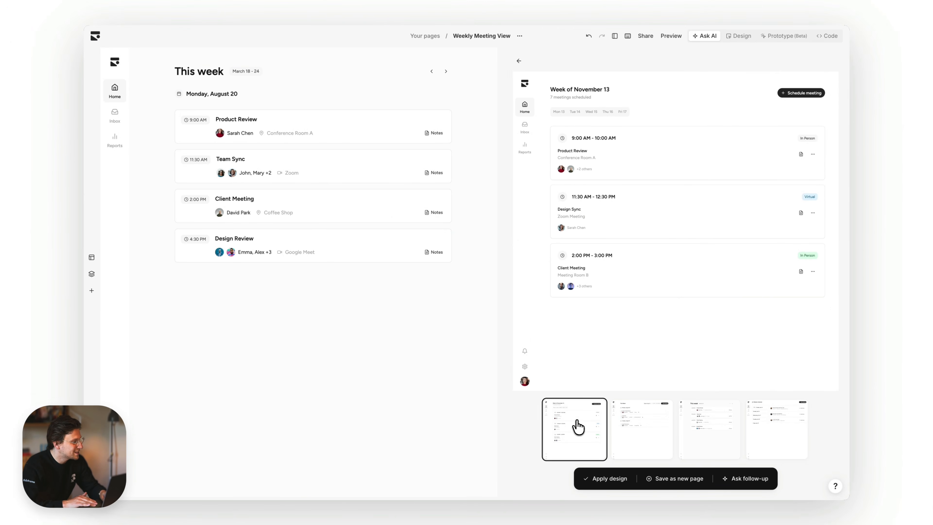
left_click_drag(795, 94, 798, 95)
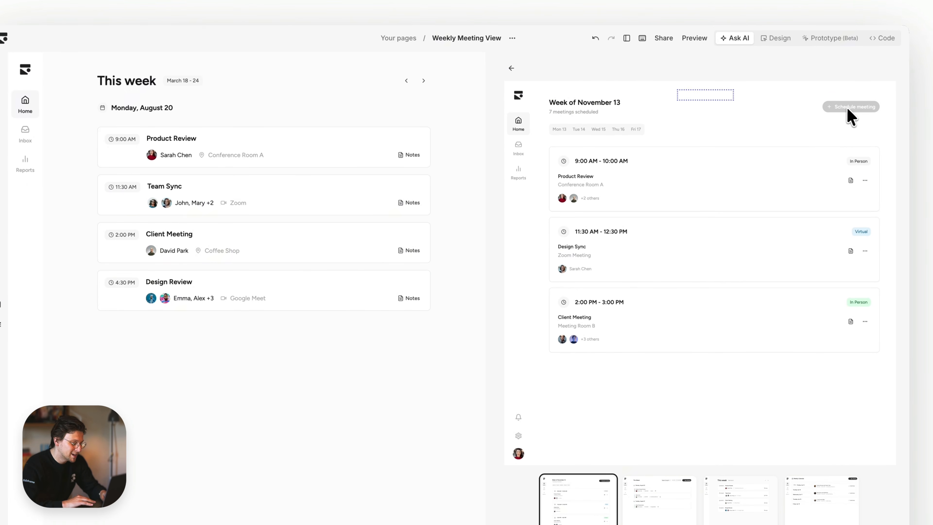
left_click_drag(850, 117, 445, 80)
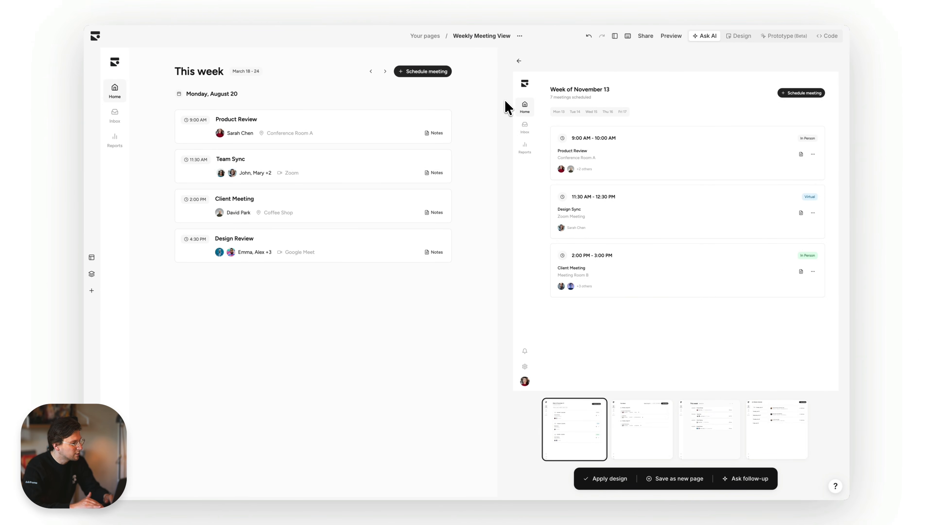
Switch the page to Design mode and set the Product Review card's padding to L.
left_click(740, 36)
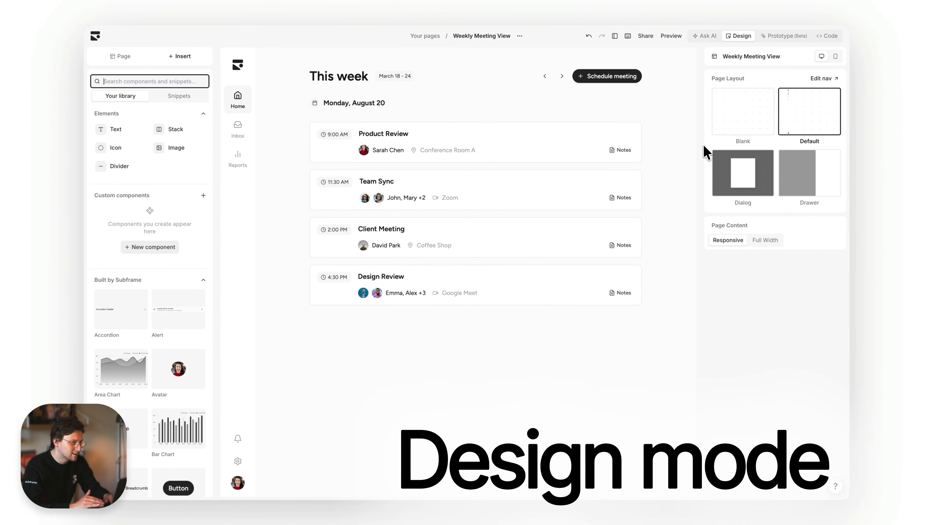
left_click(564, 127)
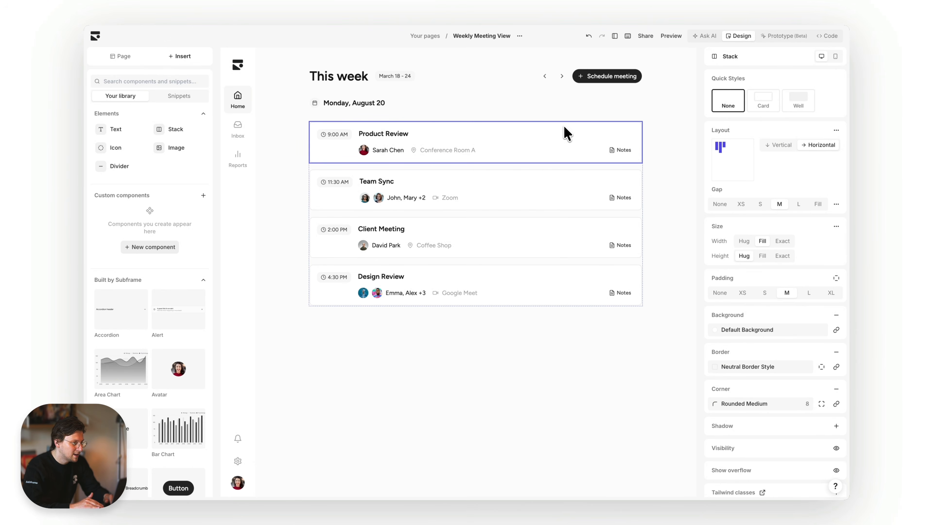
left_click(801, 301)
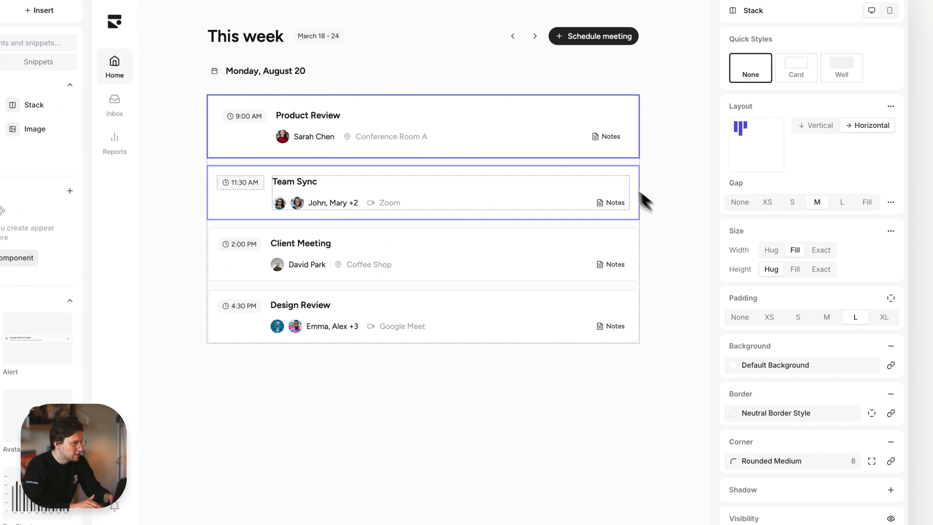
Set the padding of the Team Sync, Client Meeting and Design Review cards to L together.
left_click(621, 198)
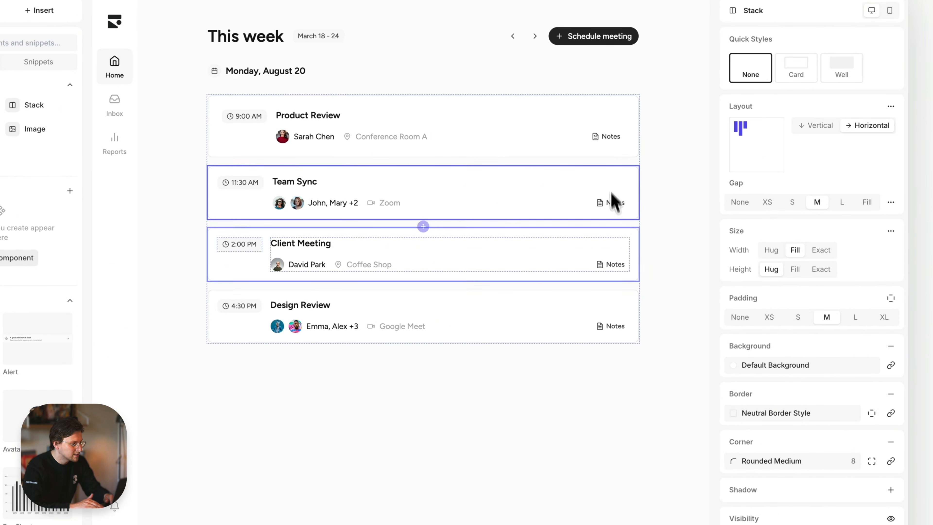
left_click(623, 241, "shift")
left_click(631, 304, "shift")
left_click(853, 253)
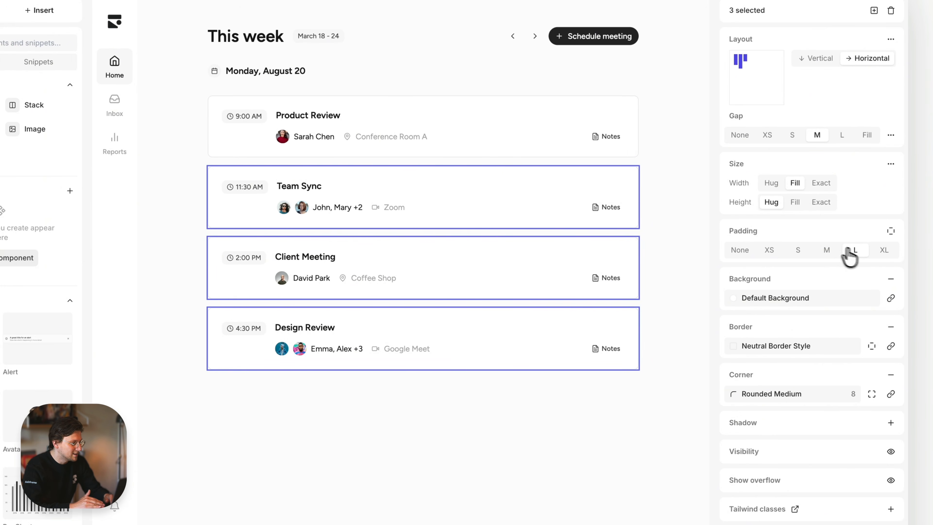
left_click(715, 217)
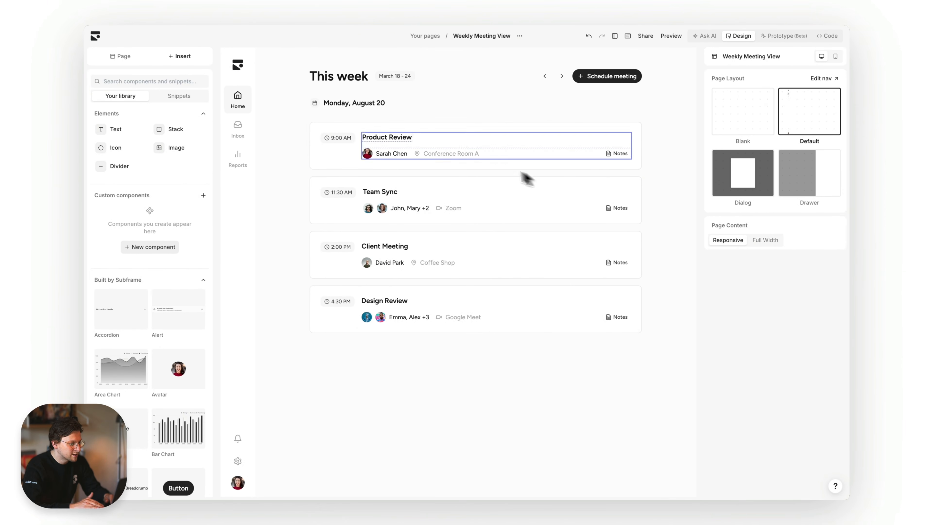
Insert a divider between the "This week" header and the "Monday, August 20" heading, and show the page's layers.
left_click_drag(124, 167, 414, 109)
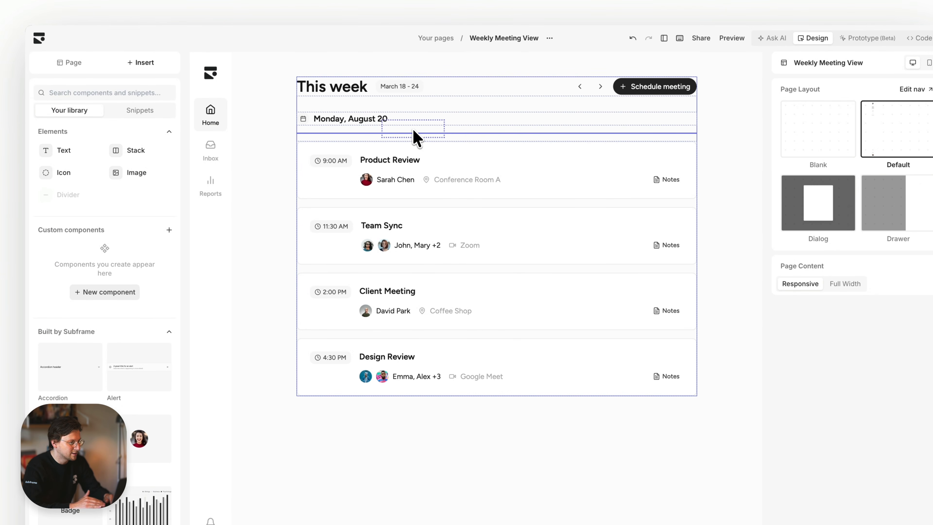
left_click(726, 164)
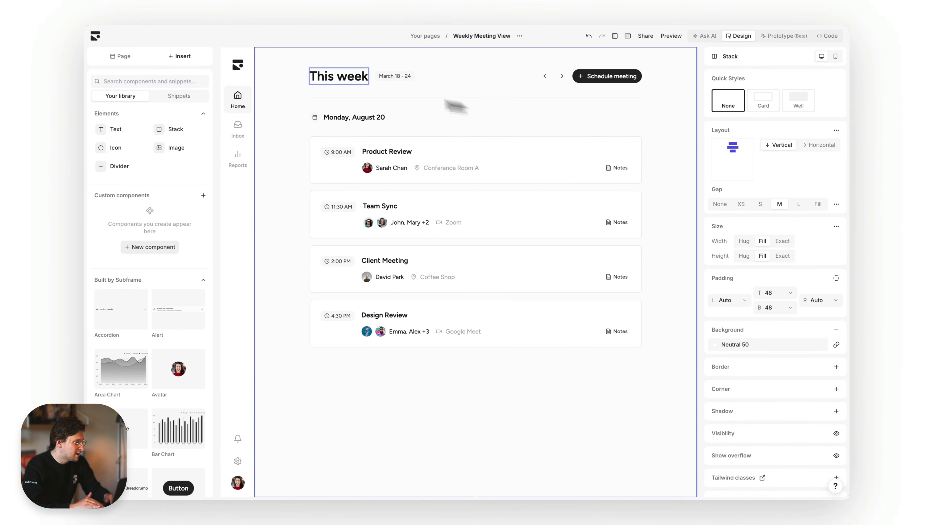
left_click(121, 56)
scroll(175, 234, "down", 5)
scroll(175, 236, "up", 5)
Change the text style of the "This week" title to Heading 2.
left_click(350, 83)
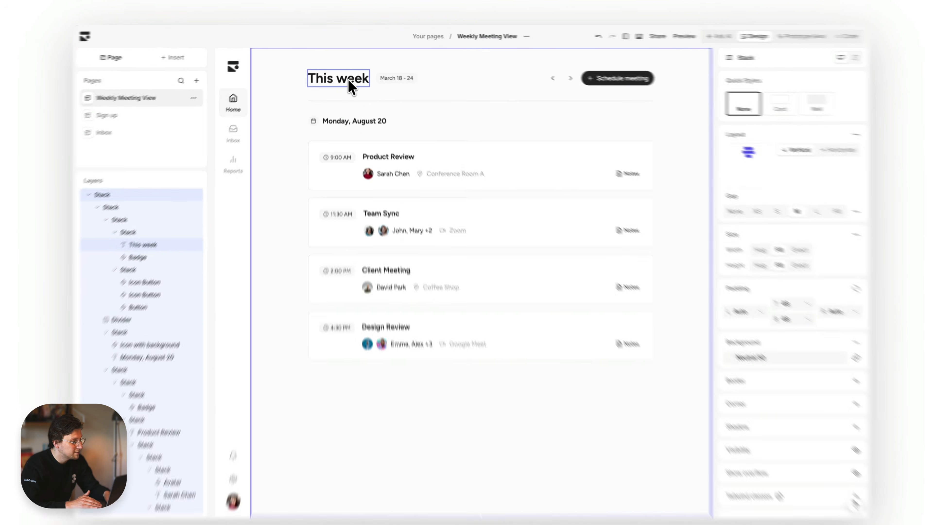
right_click(350, 83)
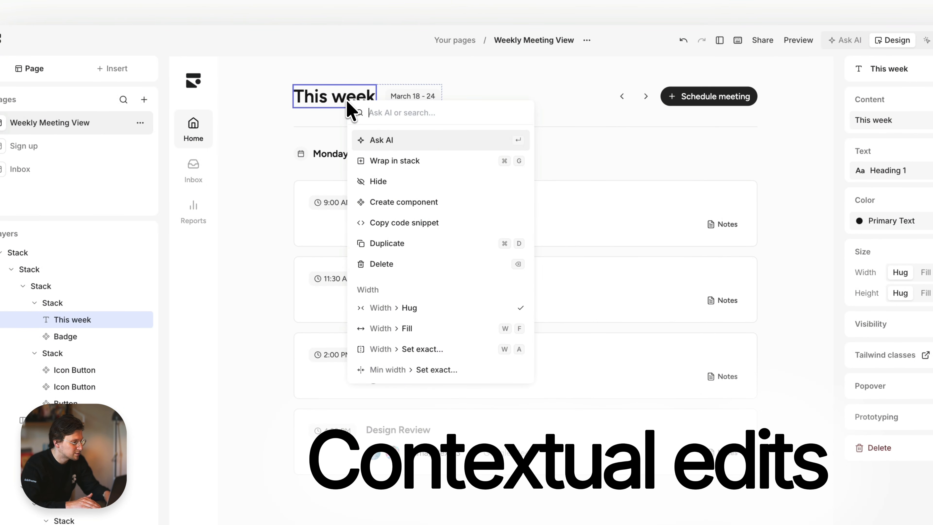
type("text")
left_click(381, 170)
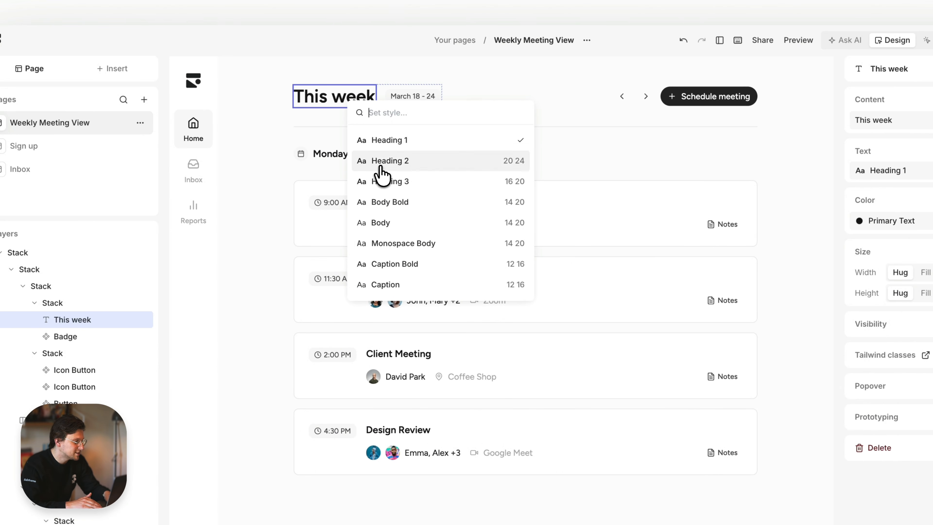
left_click(381, 167)
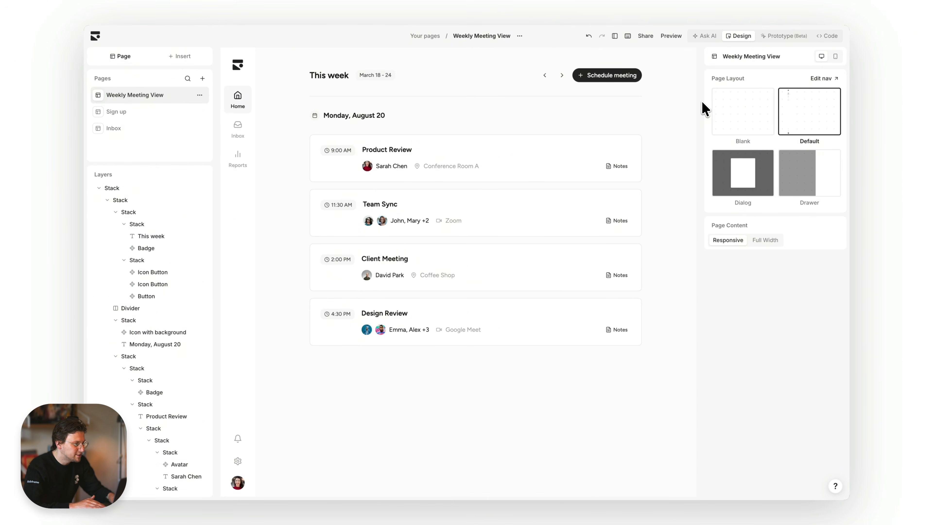
Undo the last change and have AI "add two buttons to see past vs. upcoming" at the end of the "Monday, August 20" row.
key("super+z")
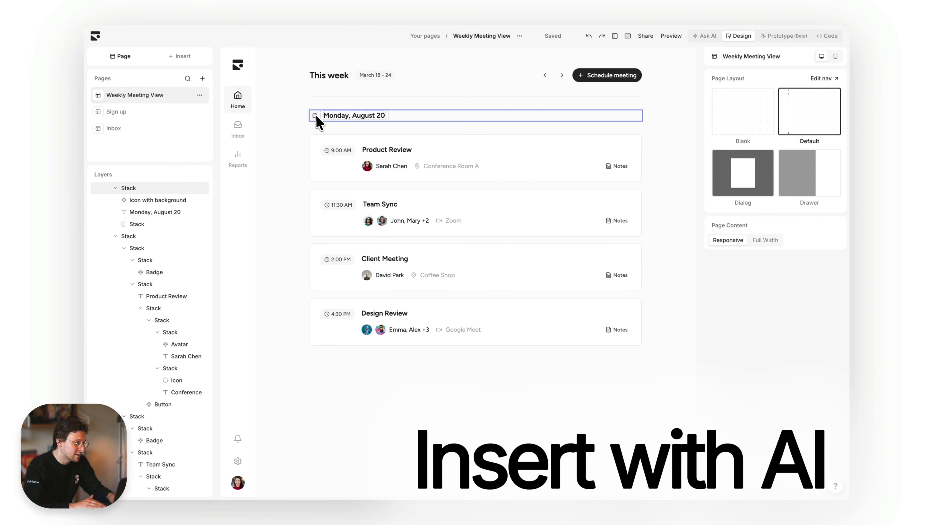
left_click(420, 123)
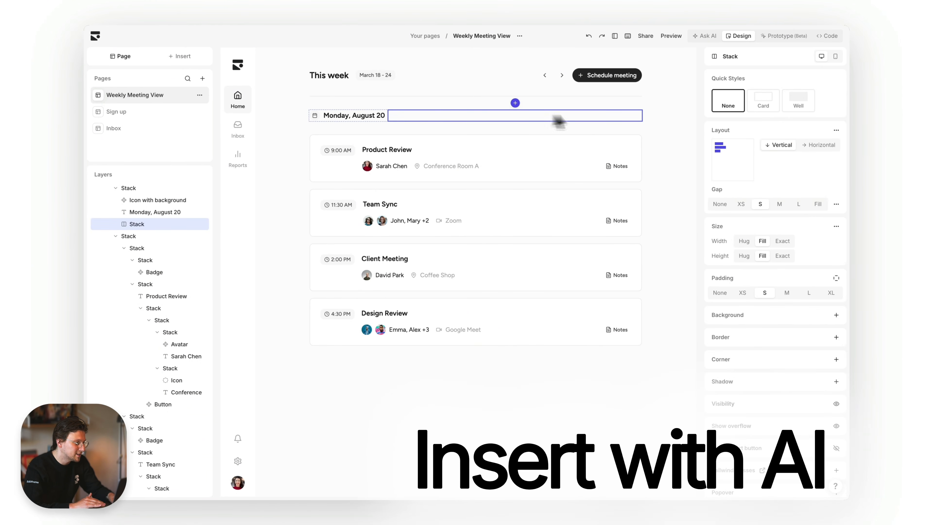
left_click(647, 115)
type("add two buttons to see past vs.")
key("alt+BackSpace")
type("upcoming")
key("Return")
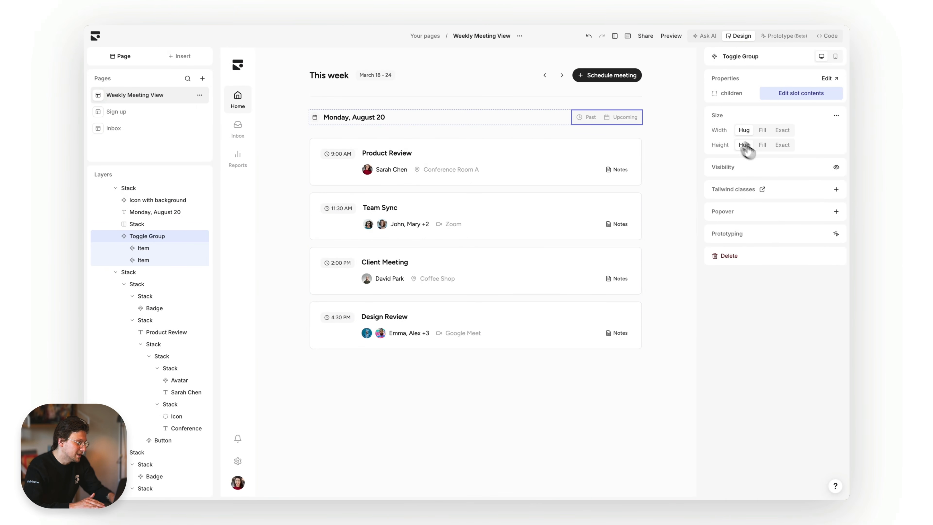
left_click(757, 297)
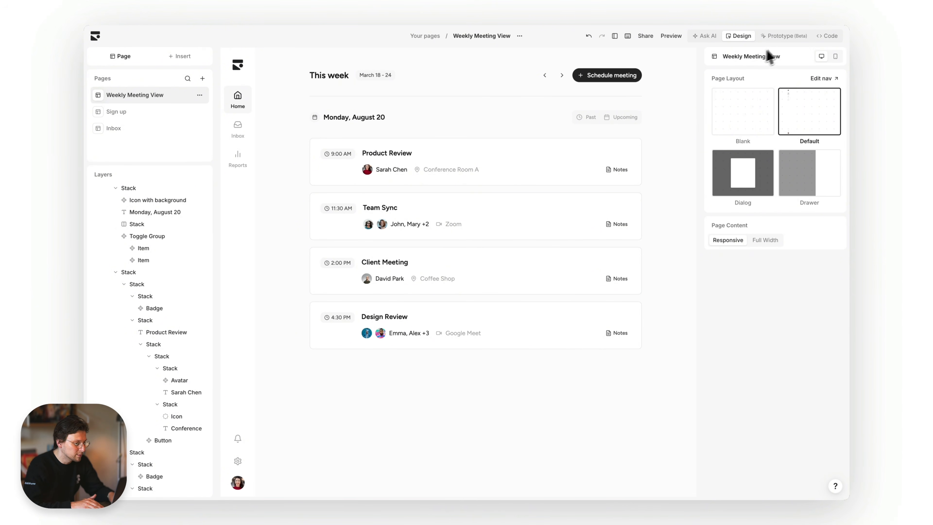
Examine in Code mode the React code for the page header and Product Review card, plus the card's Cursor and Bolt exports.
left_click(828, 36)
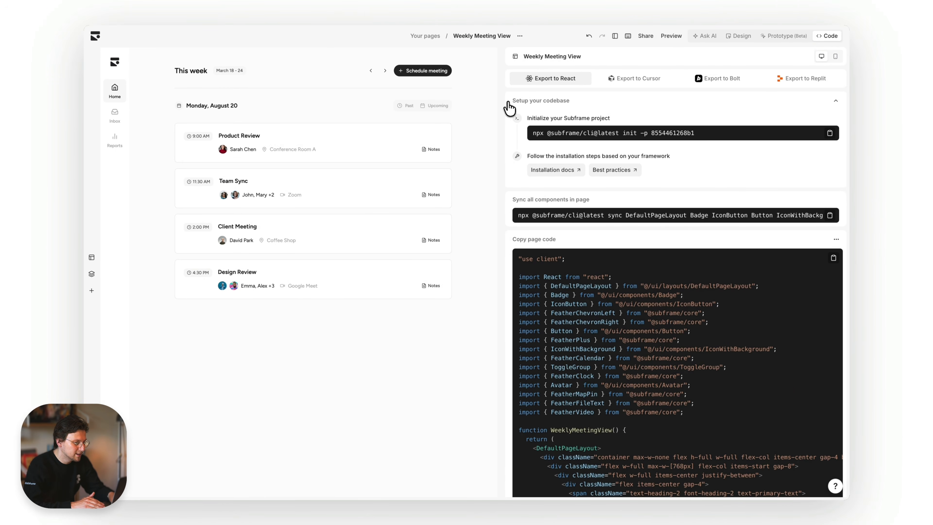
left_click(302, 75)
scroll(618, 360, "down", 2)
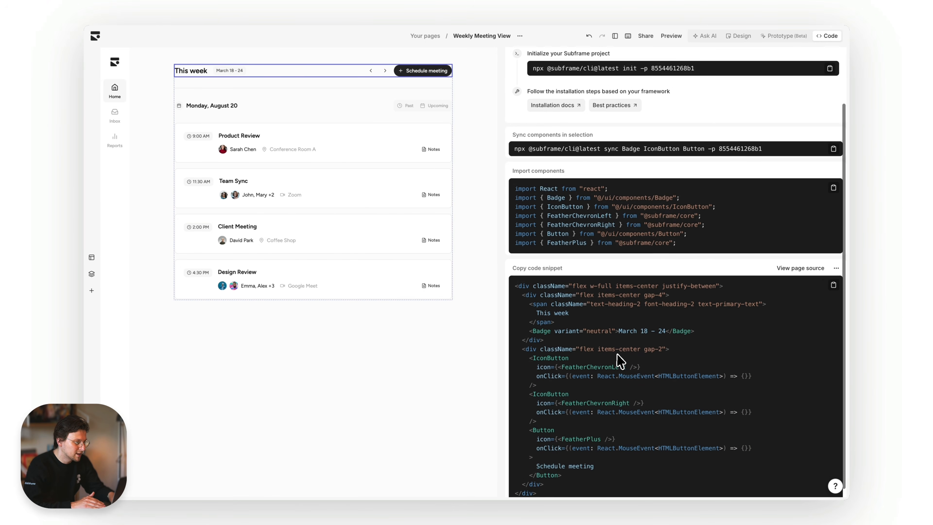
left_click(188, 141)
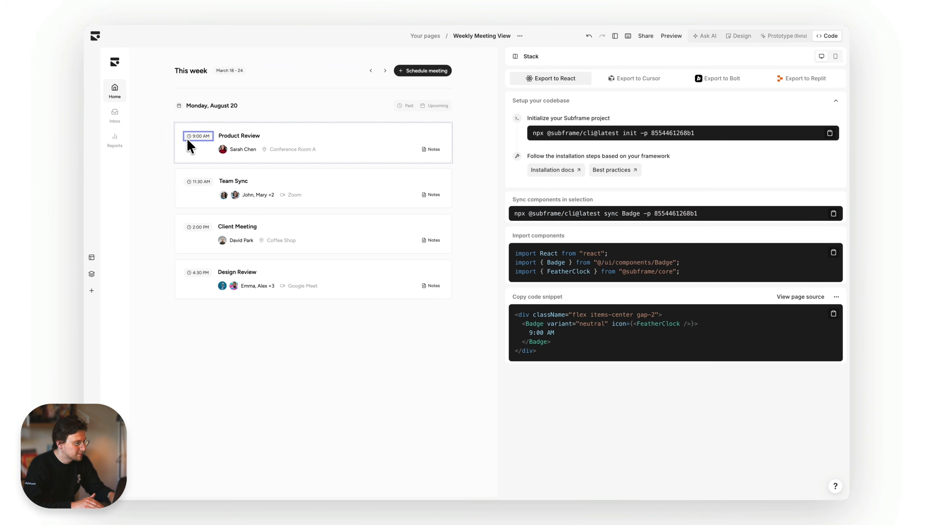
left_click(318, 130)
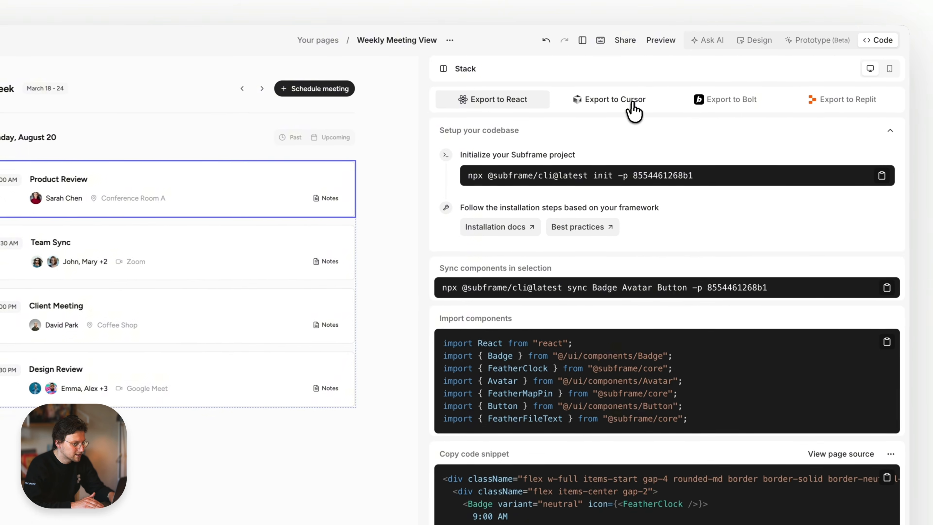
left_click(650, 78)
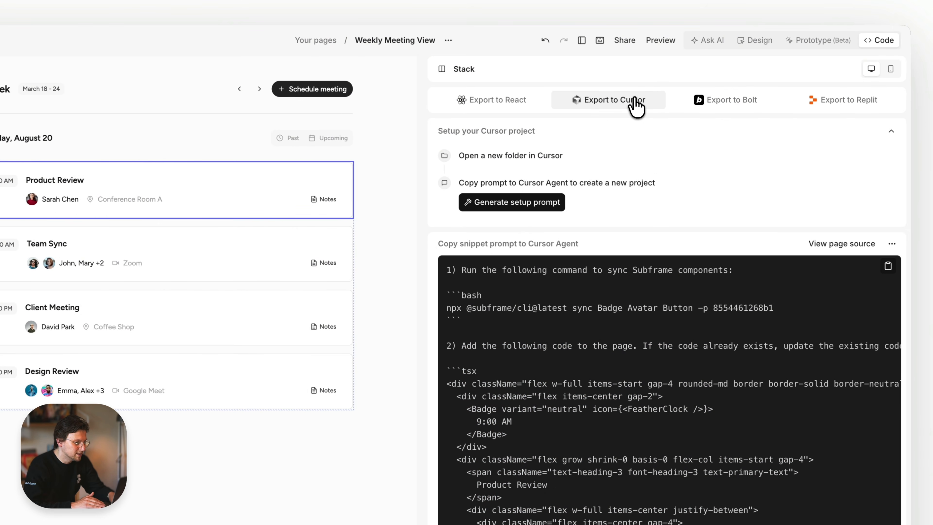
left_click(712, 103)
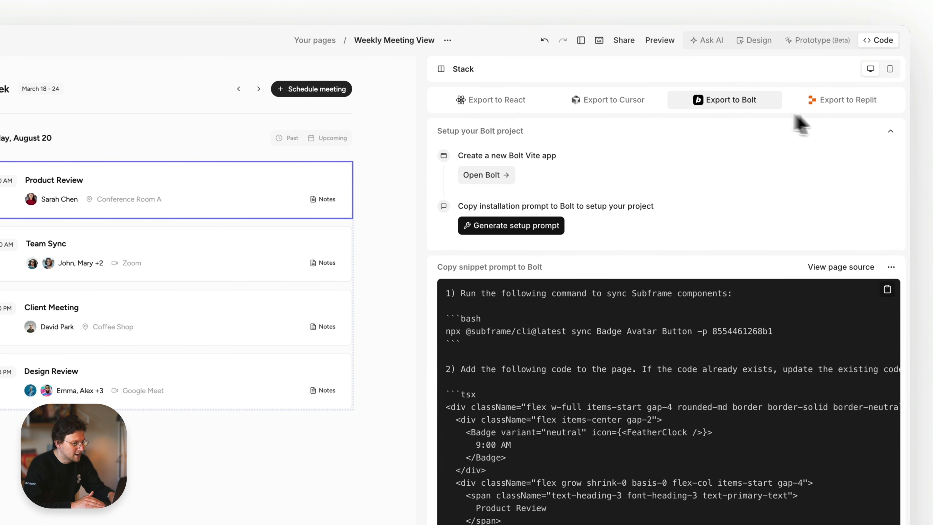
Generate the Replit setup prompt for exporting the project and copy it.
left_click(853, 107)
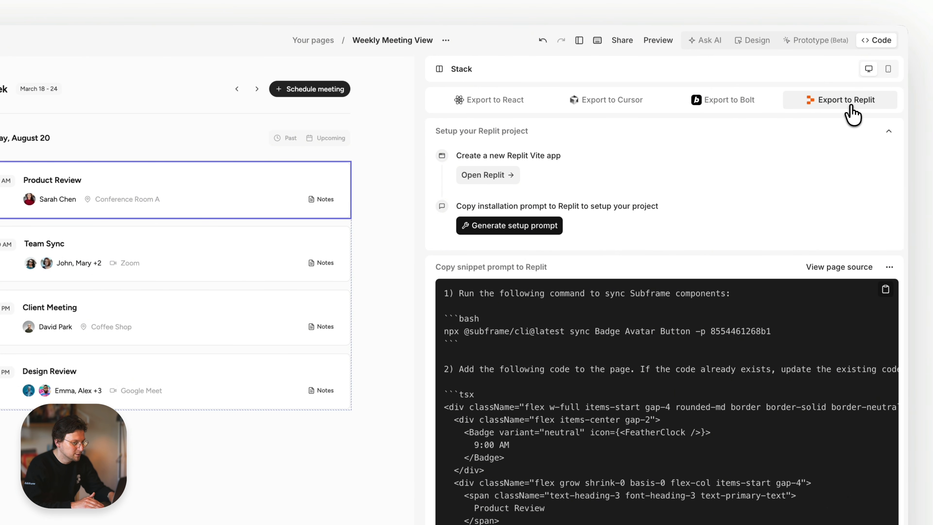
left_click(548, 229)
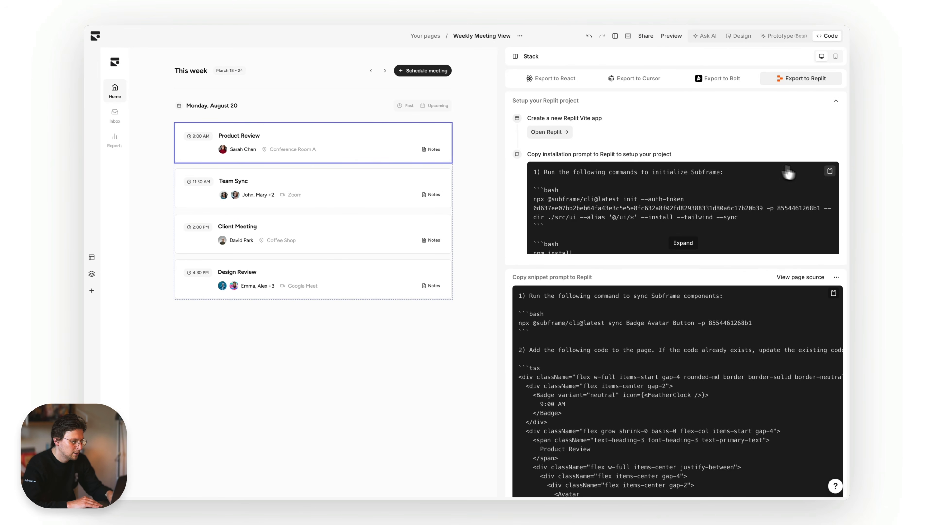
left_click(829, 172)
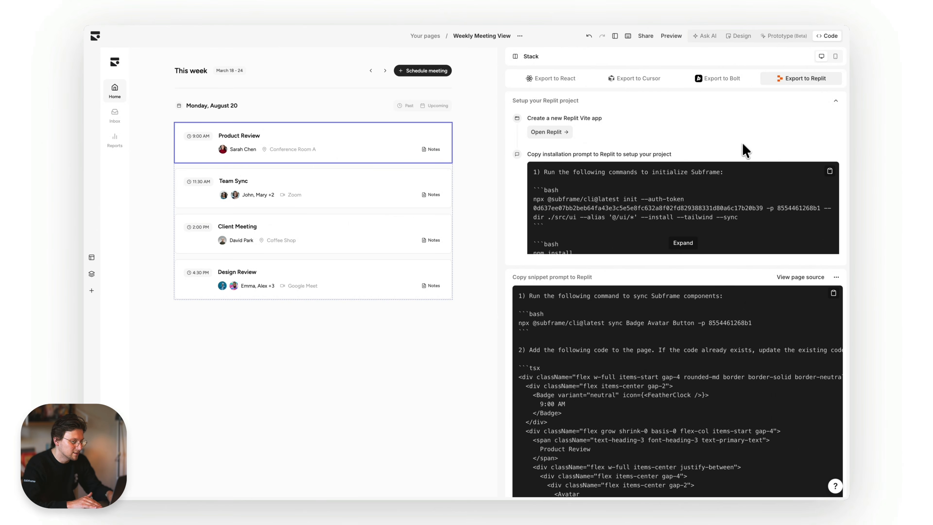
Return the Weekly Meeting View page to Design mode and open its preview.
left_click(742, 37)
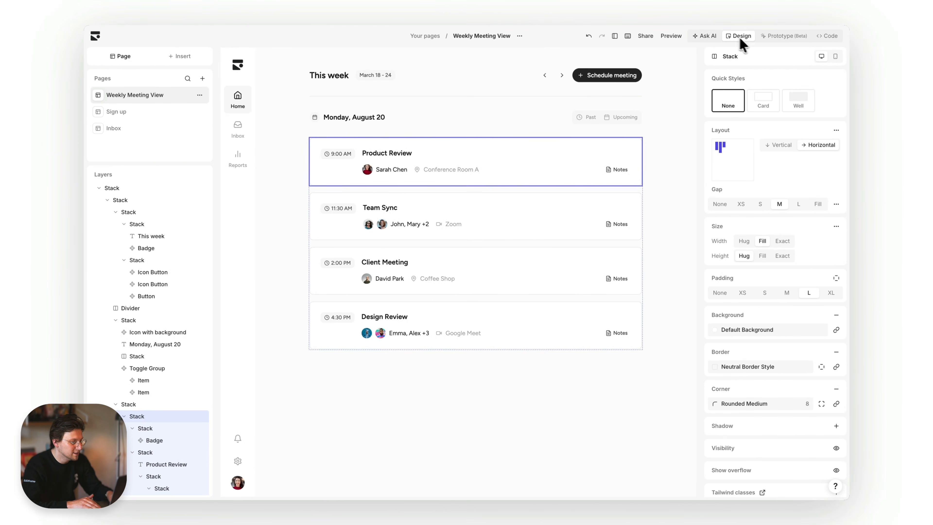
left_click(671, 36)
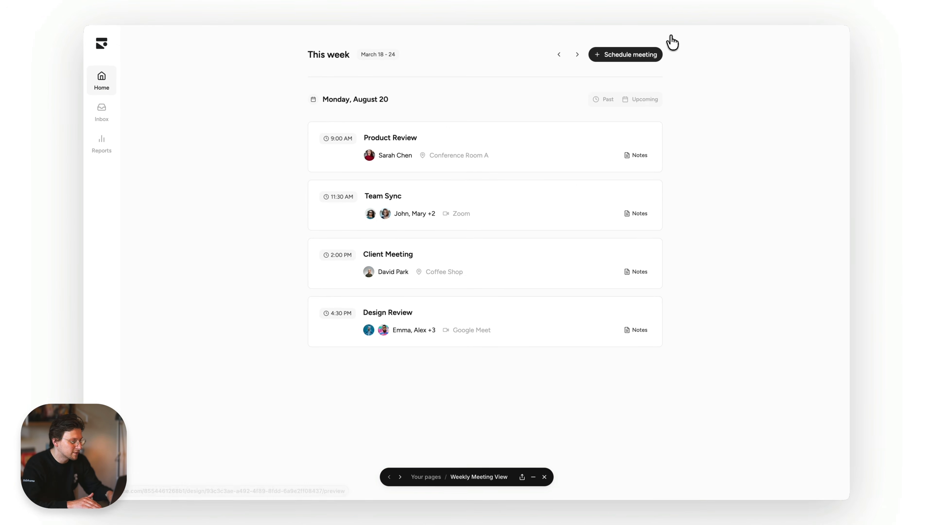